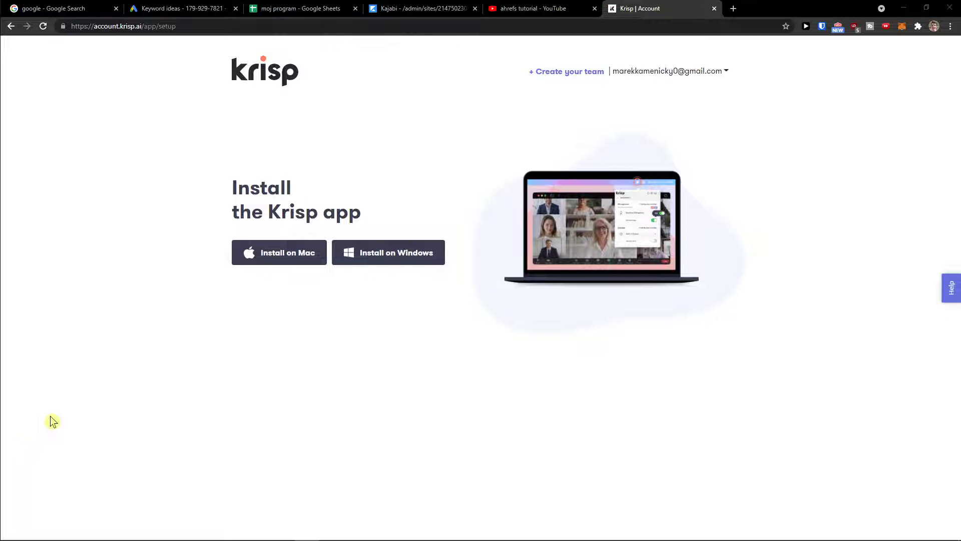
- Download the Krisp Windows installer krisp-v1.26.1-x64.msi from the account setup page
{"action": "left_click", "coordinate": [411, 262]}
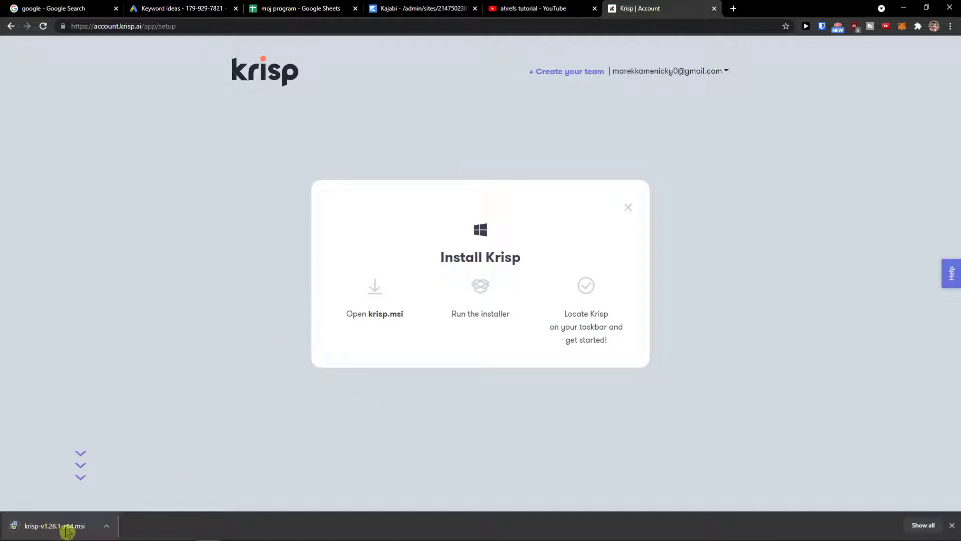
- Run krisp-v1.26.1-x64.msi past the security warning and let the Setup Wizard complete
{"action": "left_click", "coordinate": [67, 531]}
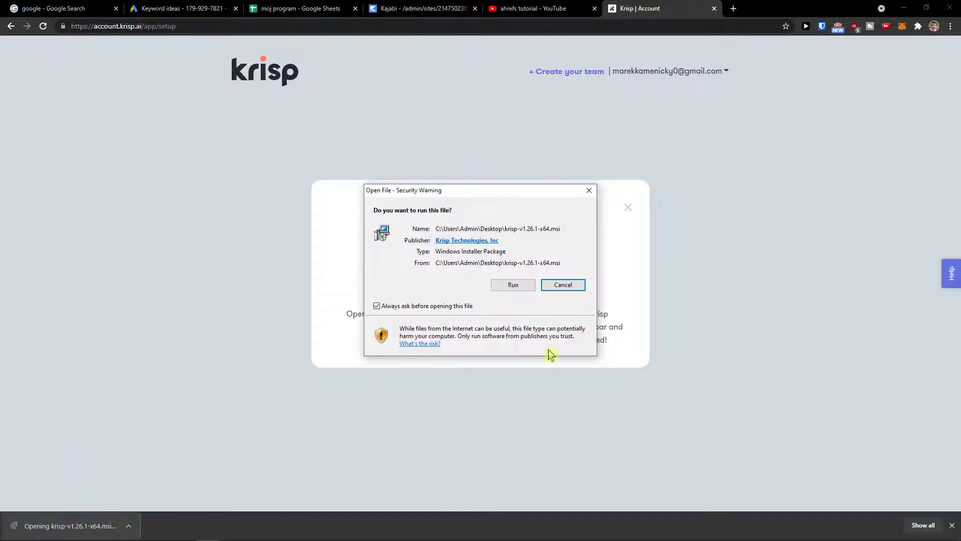
{"action": "left_click", "coordinate": [504, 292]}
{"action": "left_click", "coordinate": [505, 292]}
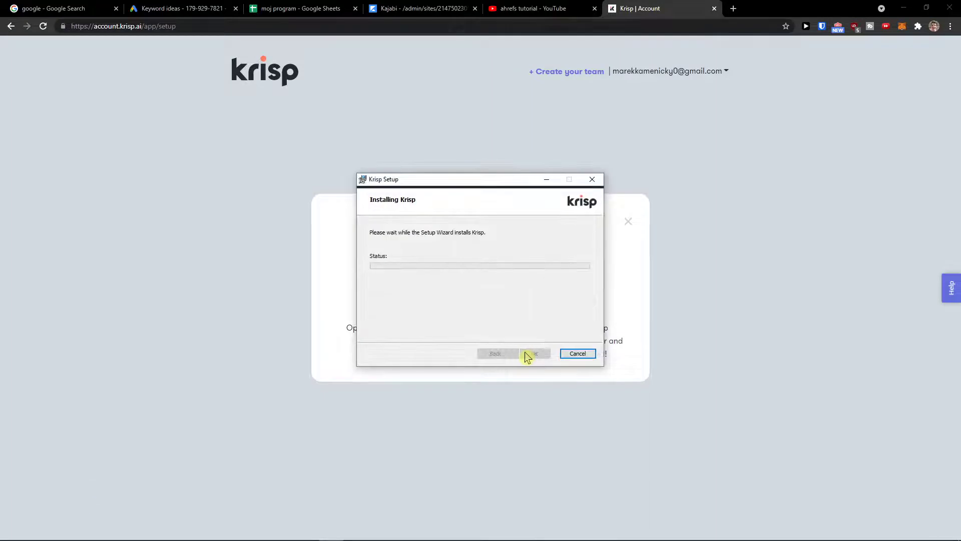
{"action": "left_click_drag", "start_coordinate": [459, 180], "coordinate": [500, 188]}
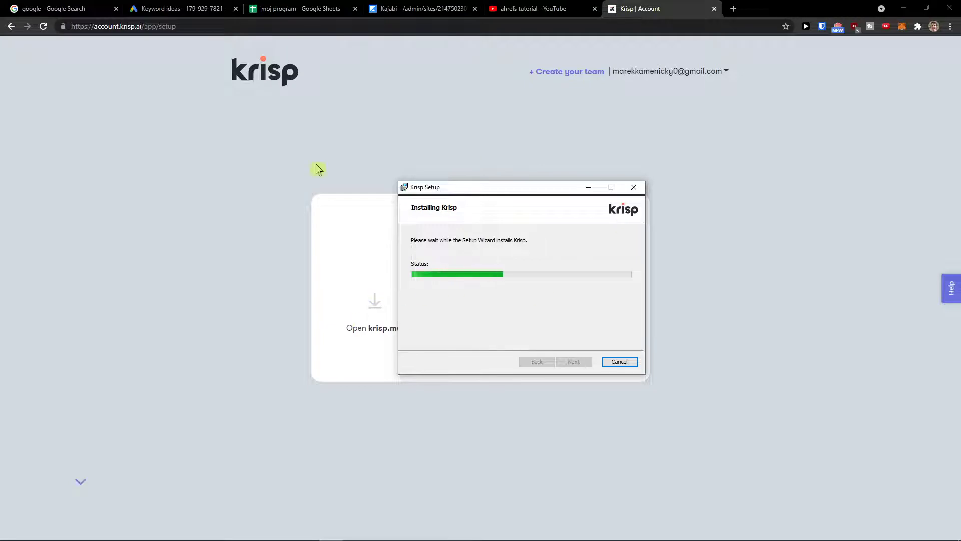
{"action": "mouse_move", "coordinate": [313, 534]}
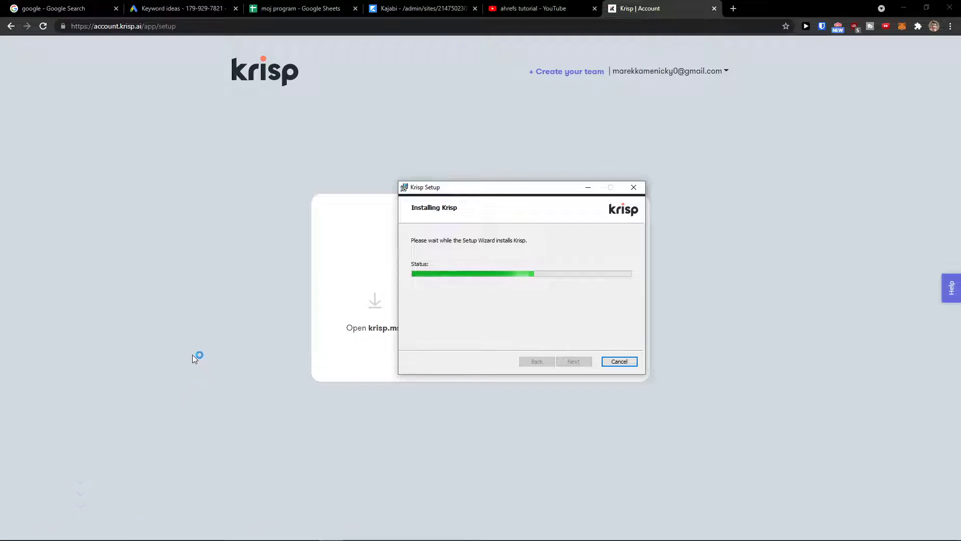
{"action": "mouse_move", "coordinate": [463, 190]}
{"action": "left_mouse_down"}
{"action": "mouse_move", "coordinate": [399, 212]}
{"action": "mouse_move", "coordinate": [422, 205]}
{"action": "left_mouse_up"}
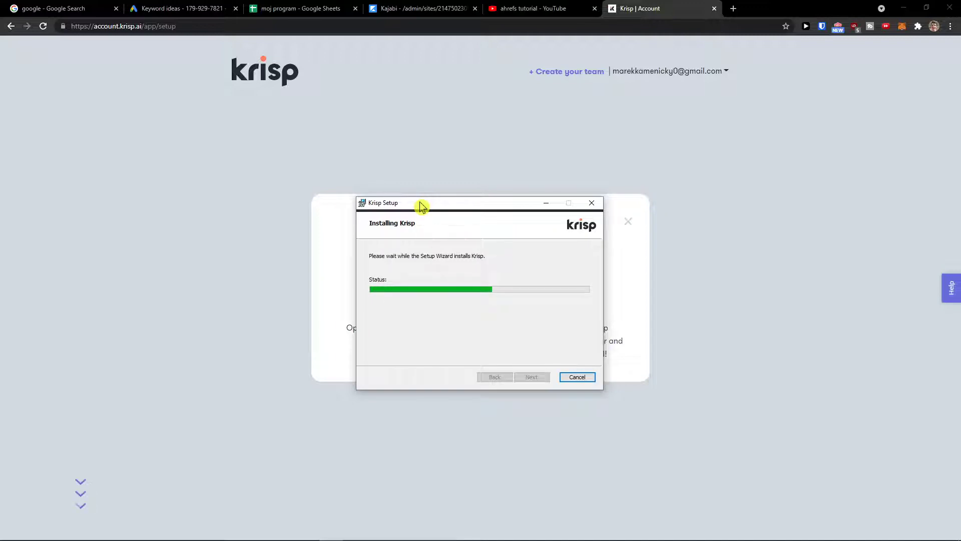
{"action": "mouse_move", "coordinate": [420, 204]}
{"action": "left_mouse_down"}
{"action": "mouse_move", "coordinate": [438, 195]}
{"action": "mouse_move", "coordinate": [421, 198]}
{"action": "left_mouse_up"}
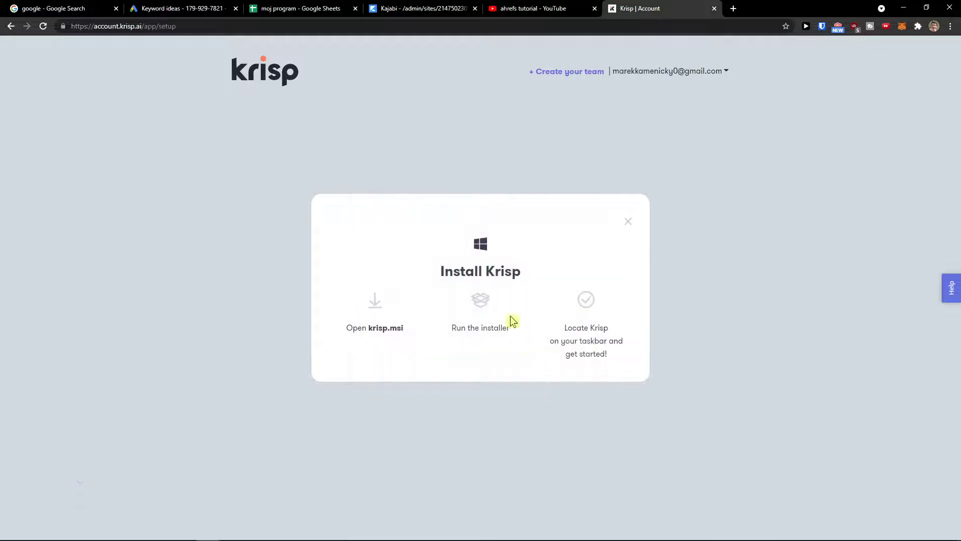
- Launch the installed Krisp app by searching 'kri' in the Start menu
{"action": "mouse_move", "coordinate": [370, 538]}
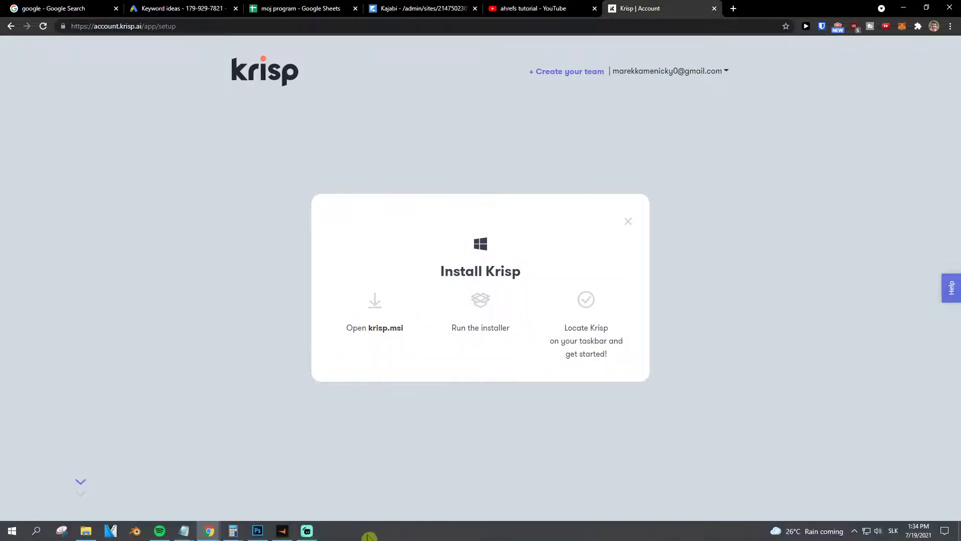
{"action": "key", "text": "super"}
{"action": "type", "text": "kri"}
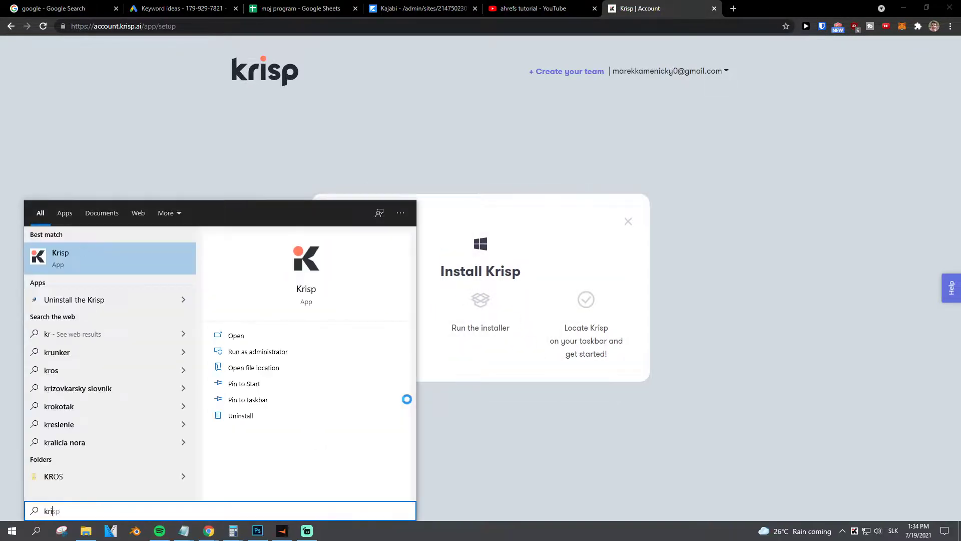
{"action": "key", "text": "Return"}
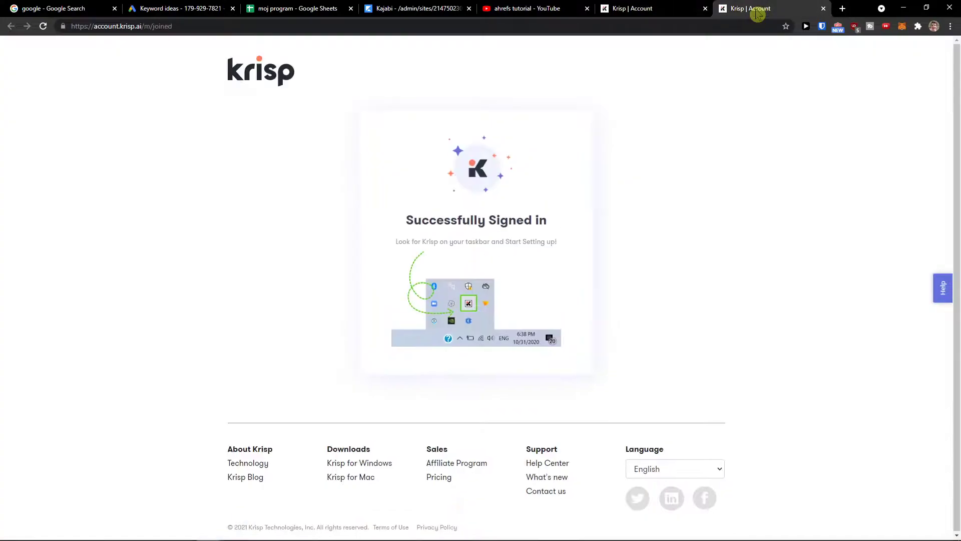
- Open Krisp from its system tray icon and begin Start Setup
{"action": "left_click_drag", "start_coordinate": [396, 242], "coordinate": [553, 250]}
{"action": "mouse_move", "coordinate": [857, 523]}
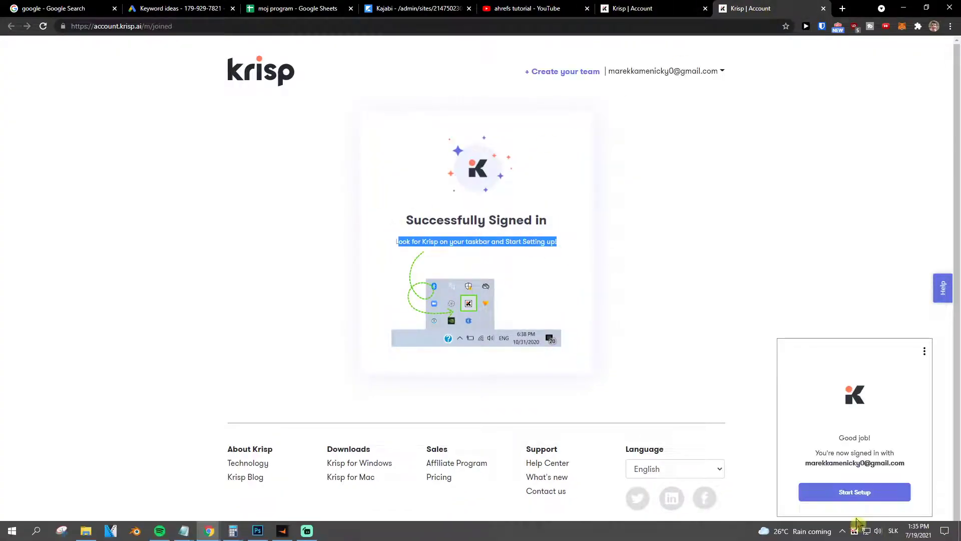
{"action": "left_click", "coordinate": [842, 532]}
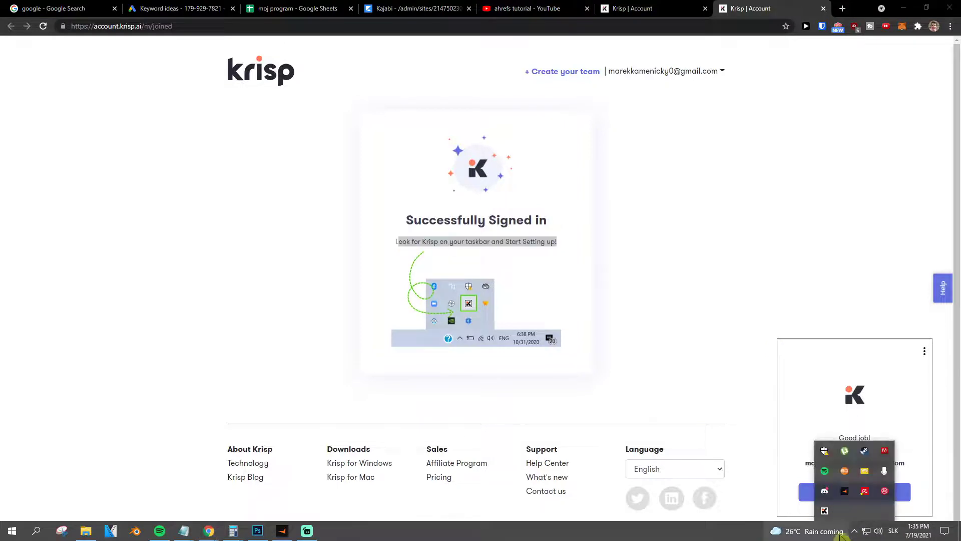
{"action": "left_click", "coordinate": [824, 511]}
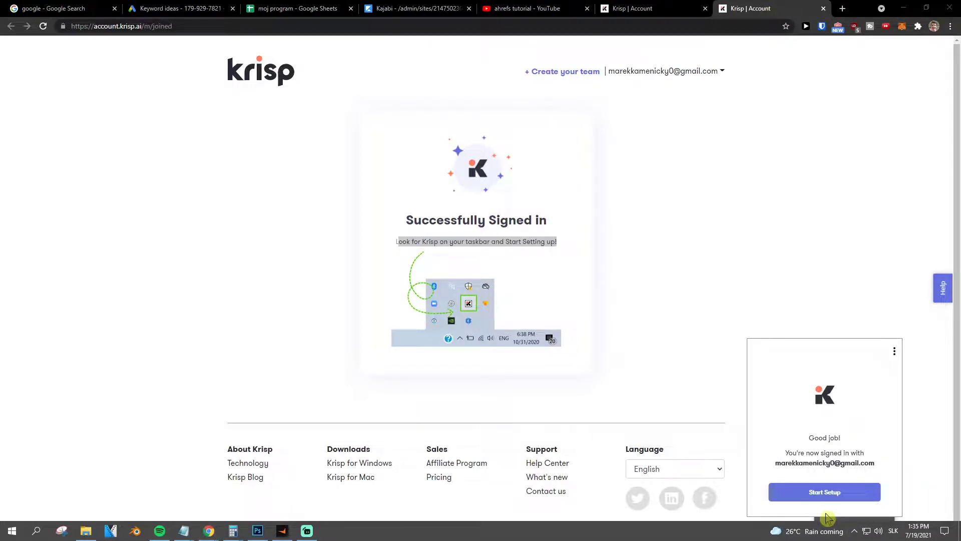
{"action": "left_click", "coordinate": [825, 495]}
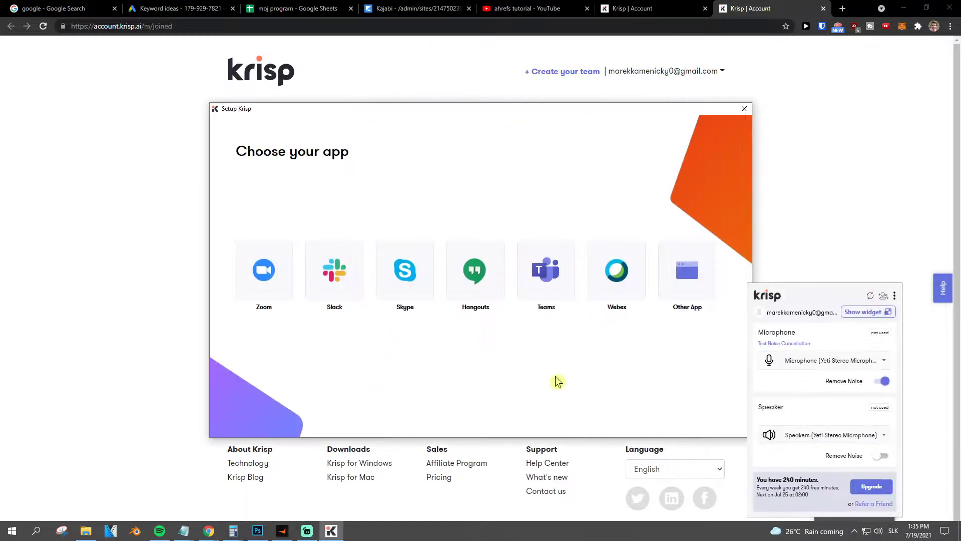
- Choose Zoom in 'Choose your app', keep mic Remove Noise on, and show the floating widget
{"action": "left_click_drag", "start_coordinate": [432, 115], "coordinate": [381, 106]}
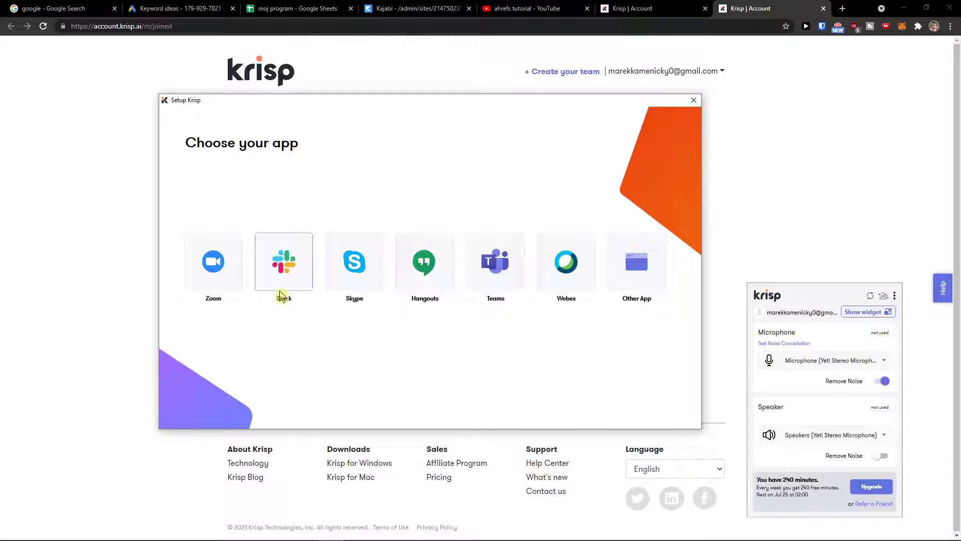
{"action": "left_click", "coordinate": [231, 272]}
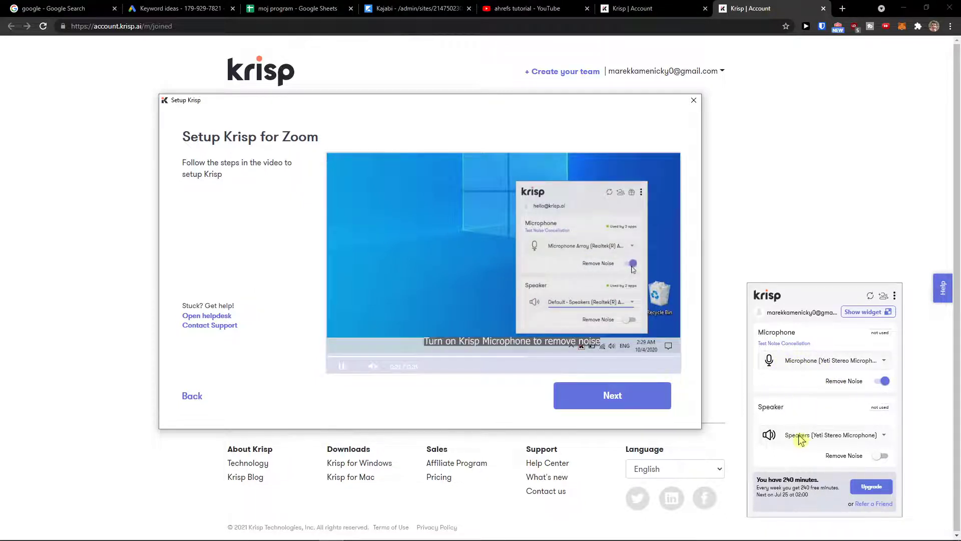
{"action": "left_click", "coordinate": [883, 381]}
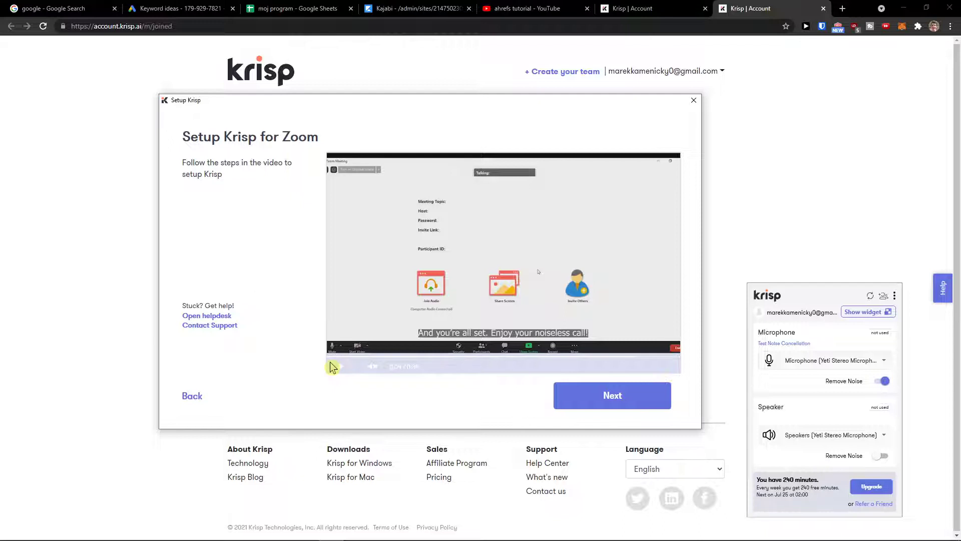
{"action": "left_click", "coordinate": [864, 314]}
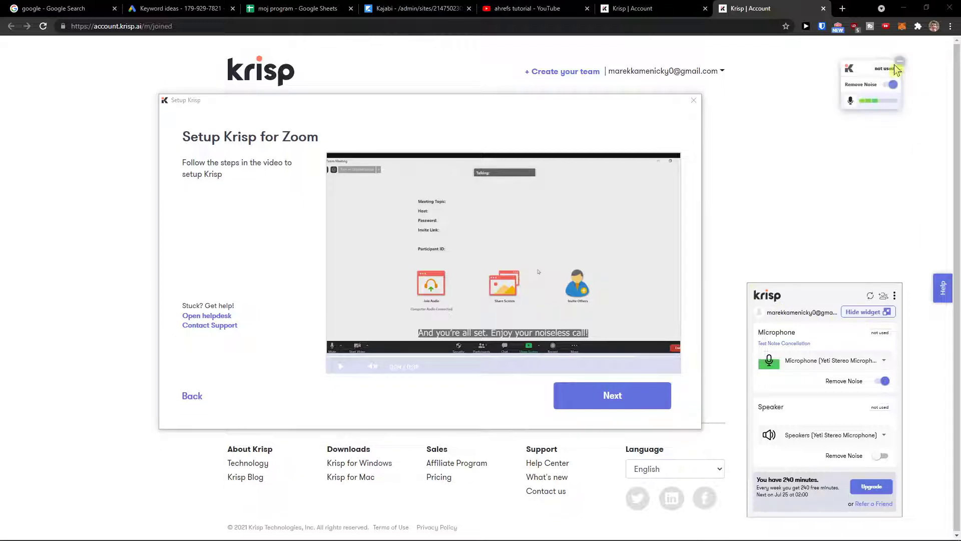
{"action": "left_click_drag", "start_coordinate": [860, 70], "coordinate": [895, 50]}
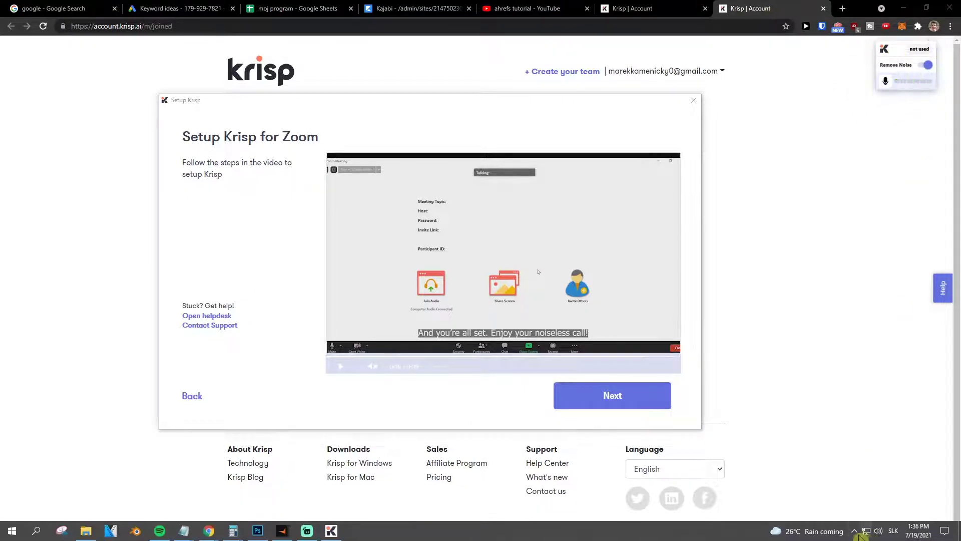
- Confirm Yeti Stereo as both microphone and speaker in the Krisp panel
{"action": "left_click", "coordinate": [854, 531]}
{"action": "left_click", "coordinate": [824, 511]}
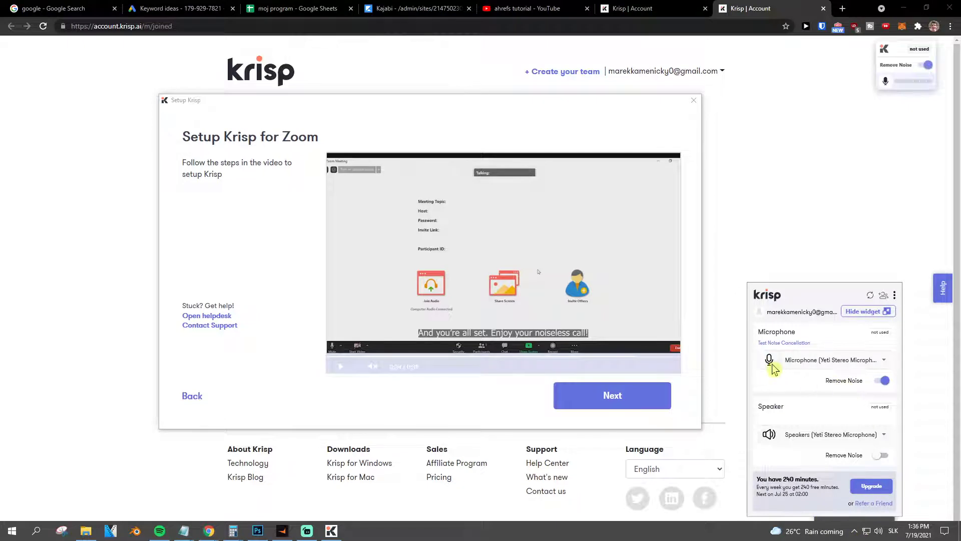
{"action": "left_click", "coordinate": [863, 360]}
{"action": "left_click", "coordinate": [867, 361]}
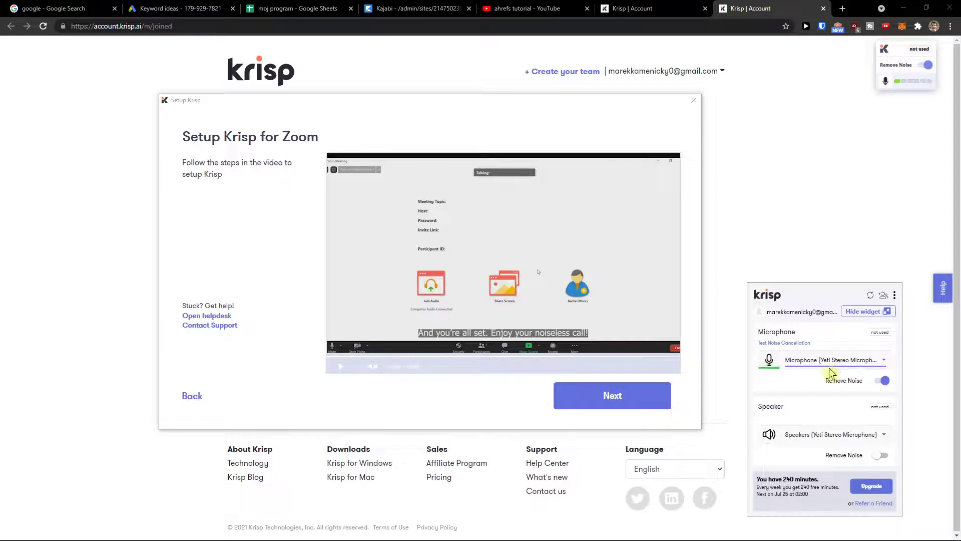
{"action": "left_click", "coordinate": [819, 435]}
{"action": "left_click", "coordinate": [818, 438]}
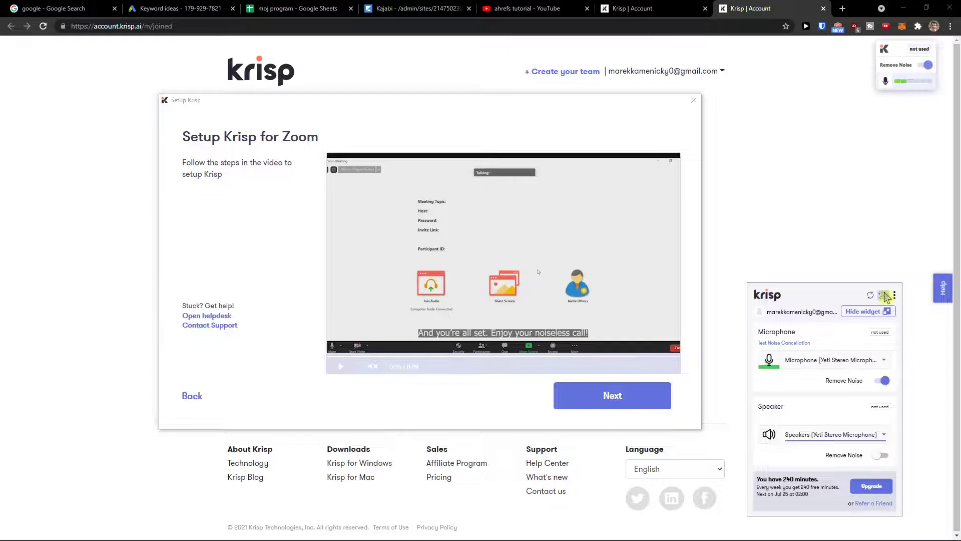
- Go back, choose Zoom again, and click Next and Finish to complete the Krisp setup
{"action": "left_click", "coordinate": [173, 413]}
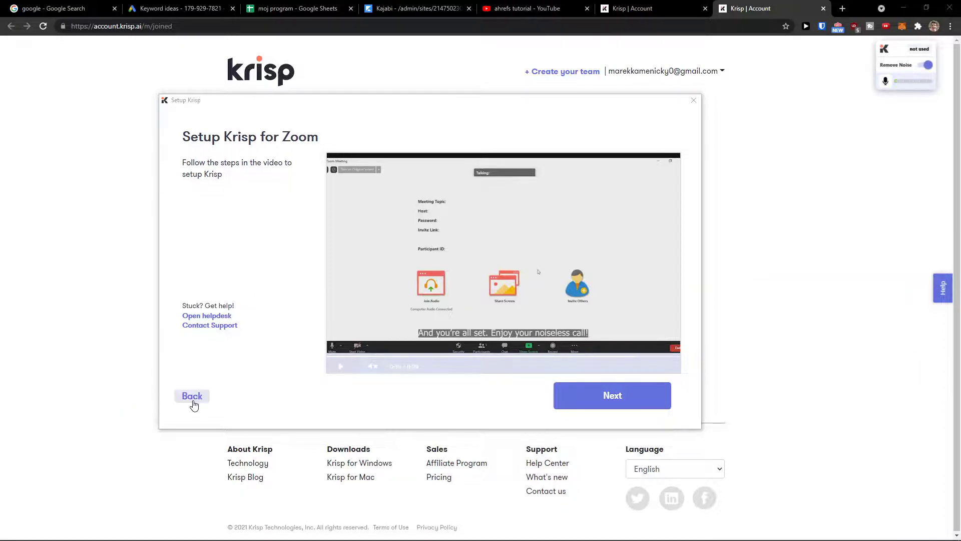
{"action": "left_click", "coordinate": [185, 396]}
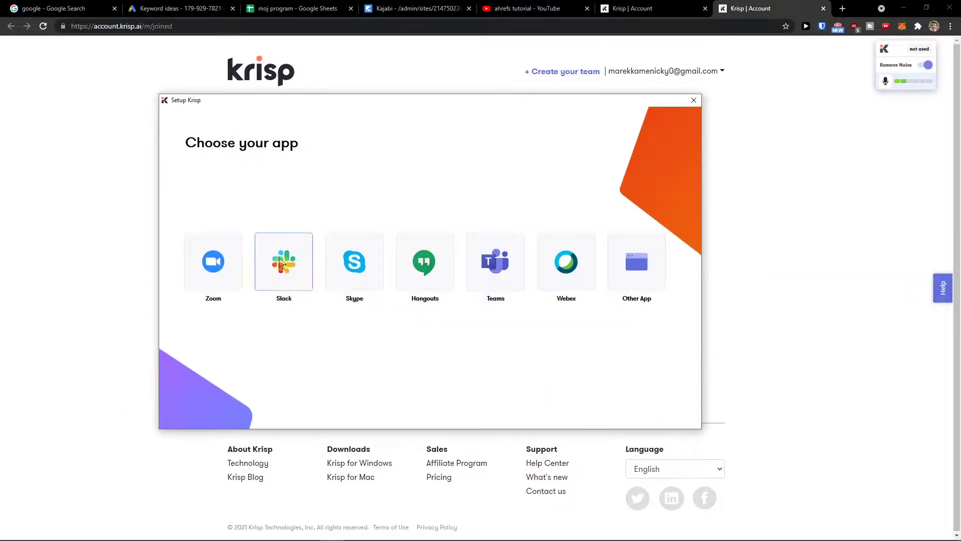
{"action": "left_click", "coordinate": [191, 269]}
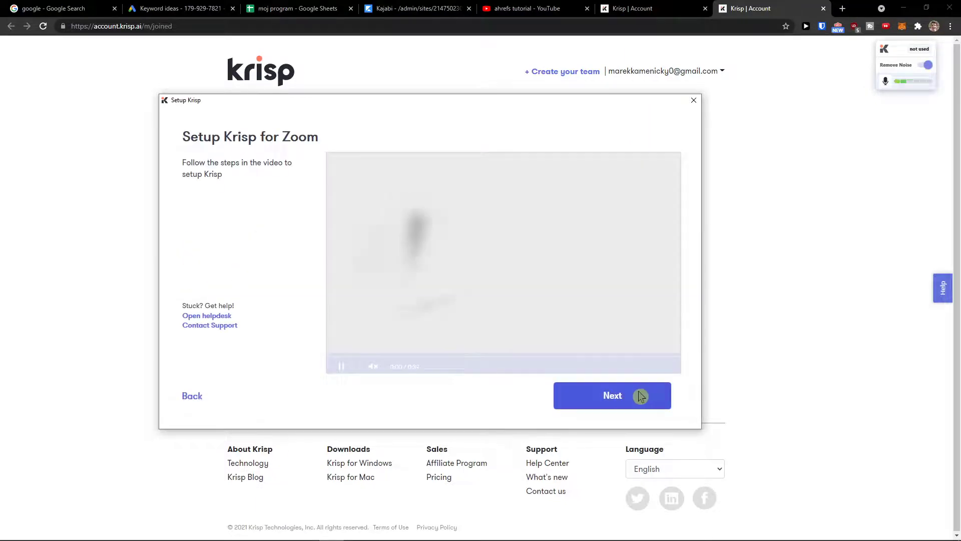
{"action": "left_click", "coordinate": [642, 395]}
{"action": "left_click", "coordinate": [629, 396]}
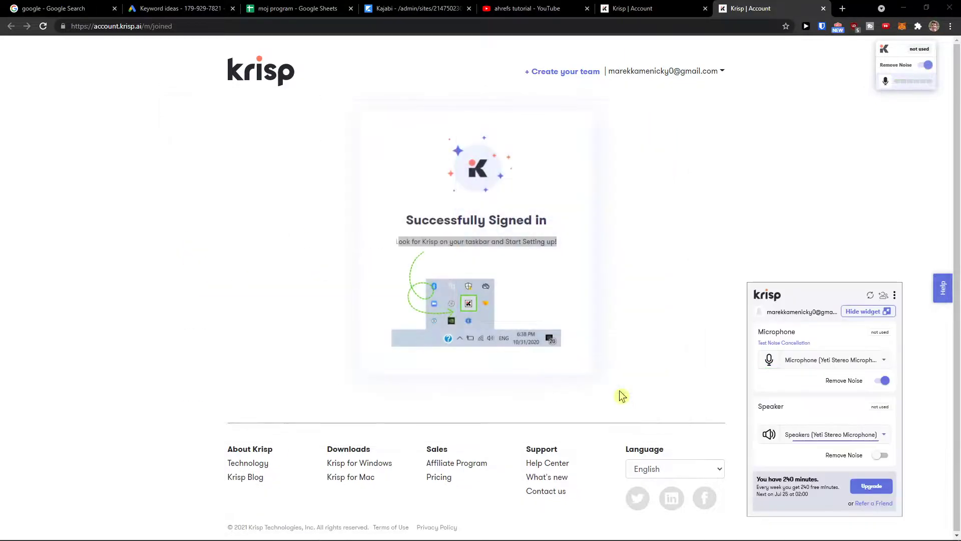
{"action": "key", "text": "super"}
- Launch Zoom and pick Speakers (Krisp) as the speaker in its Audio settings
{"action": "type", "text": "zoom"}
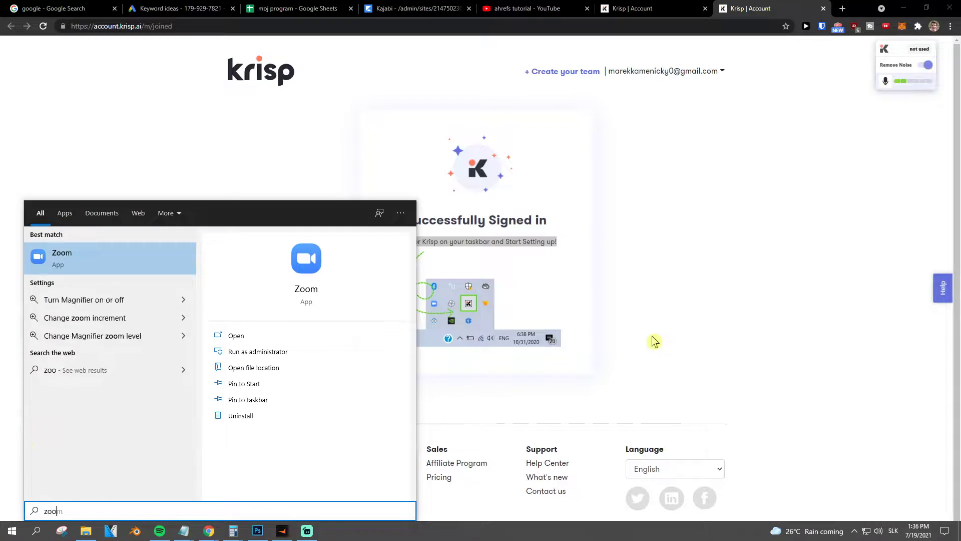
{"action": "key", "text": "Return"}
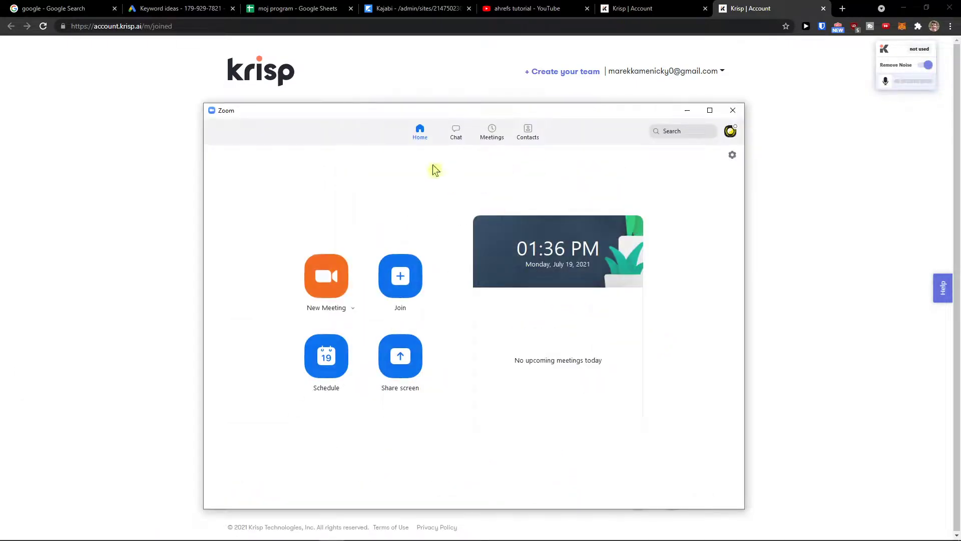
{"action": "left_click", "coordinate": [732, 156]}
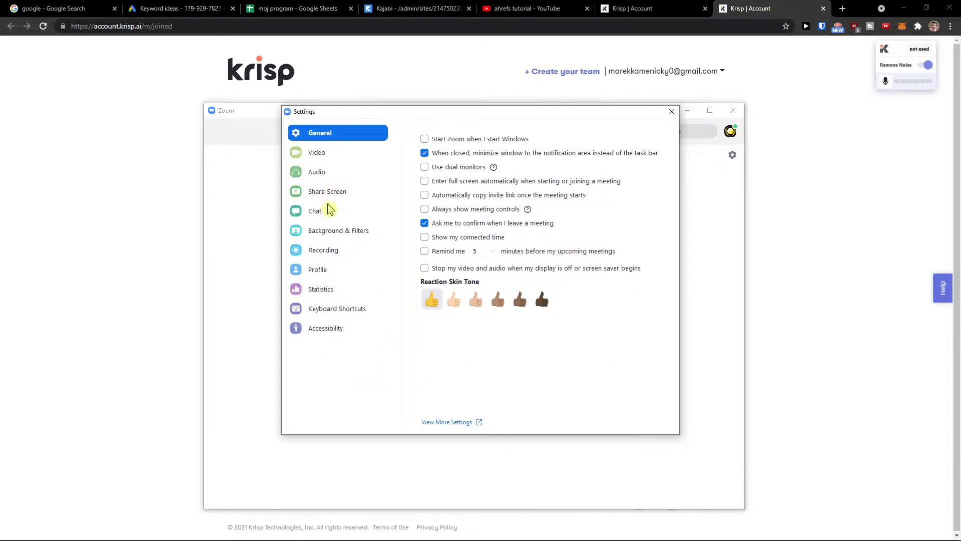
{"action": "left_click", "coordinate": [334, 172]}
{"action": "left_click", "coordinate": [551, 150]}
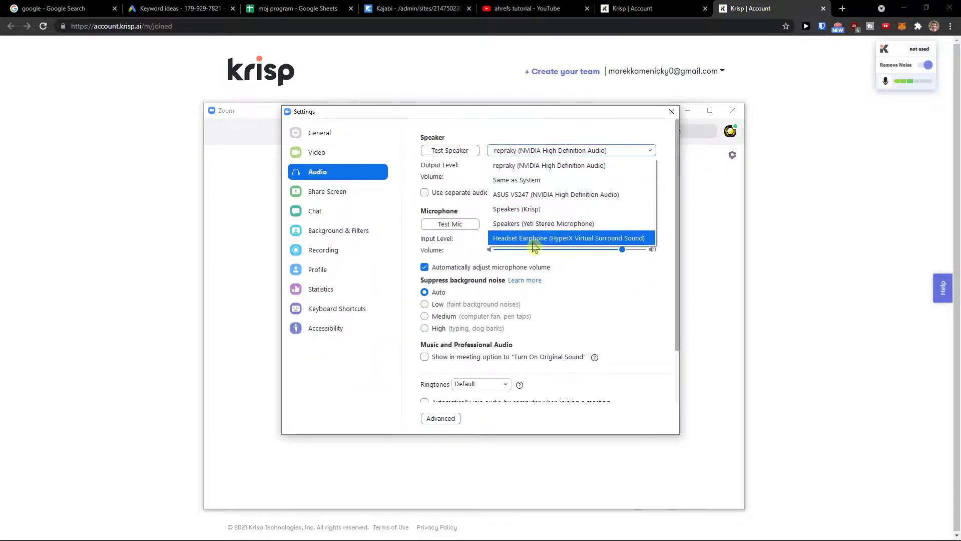
{"action": "left_click", "coordinate": [532, 214]}
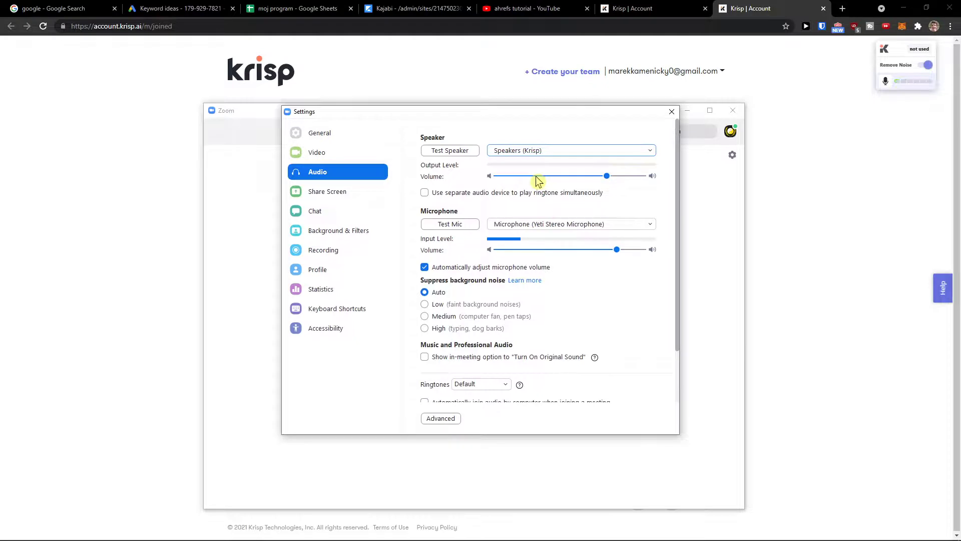
{"action": "left_click", "coordinate": [509, 151]}
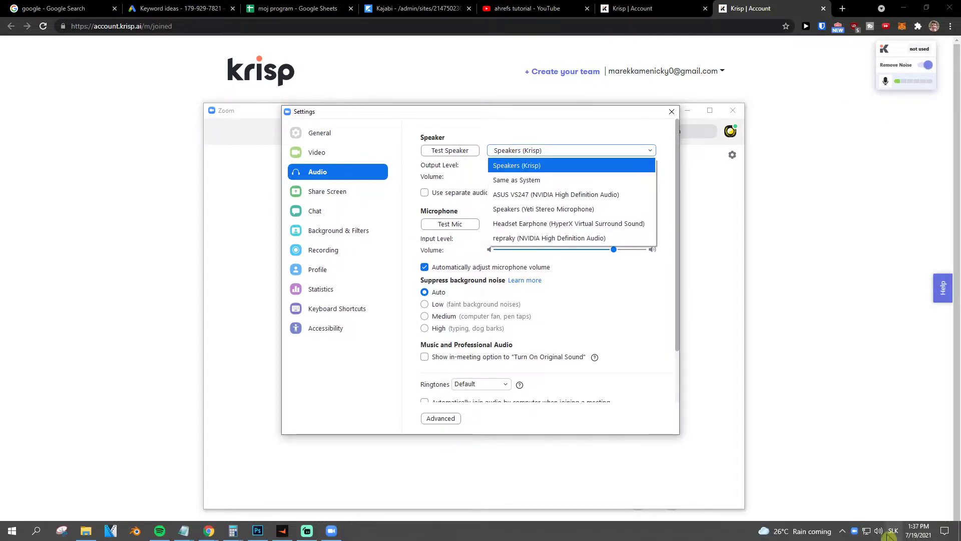
{"action": "left_click", "coordinate": [854, 530]}
{"action": "left_click", "coordinate": [844, 511]}
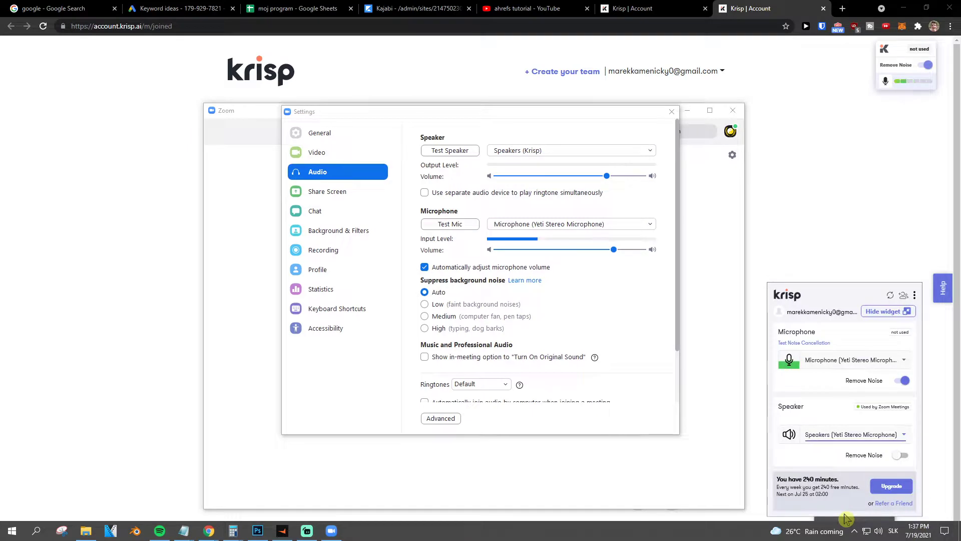
- Turn speaker Remove Noise off, keep microphone Remove Noise on, and hide the Krisp widget
{"action": "left_click", "coordinate": [903, 456]}
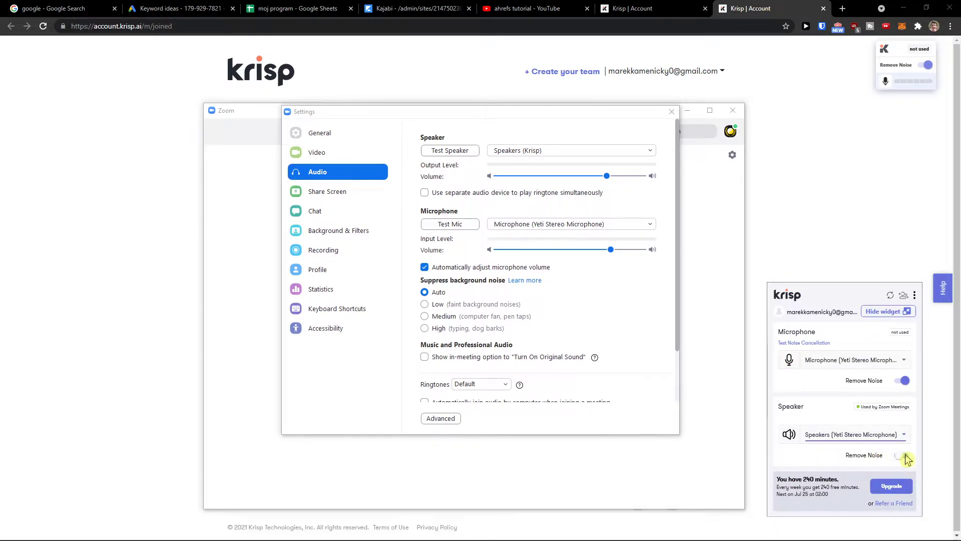
{"action": "left_click", "coordinate": [901, 382]}
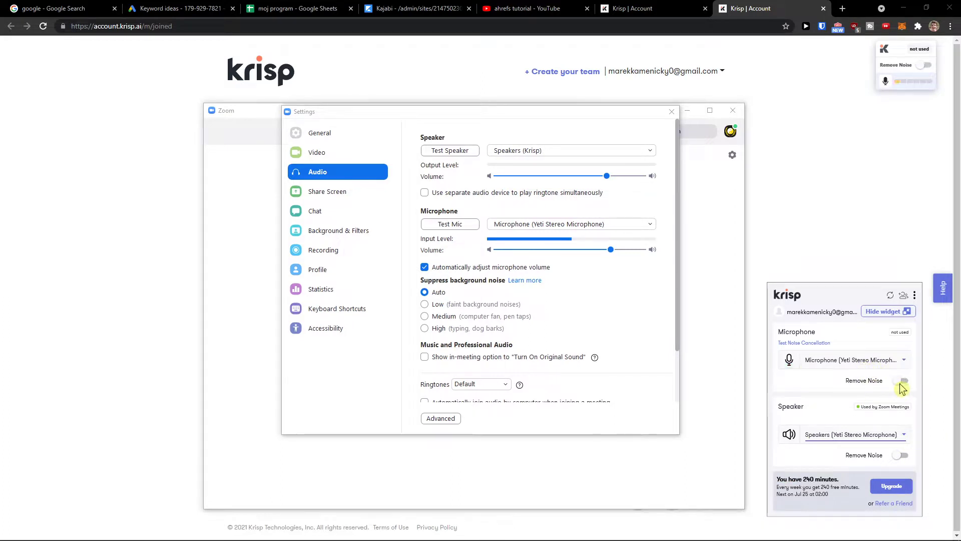
{"action": "left_click", "coordinate": [901, 383]}
{"action": "left_click", "coordinate": [883, 311]}
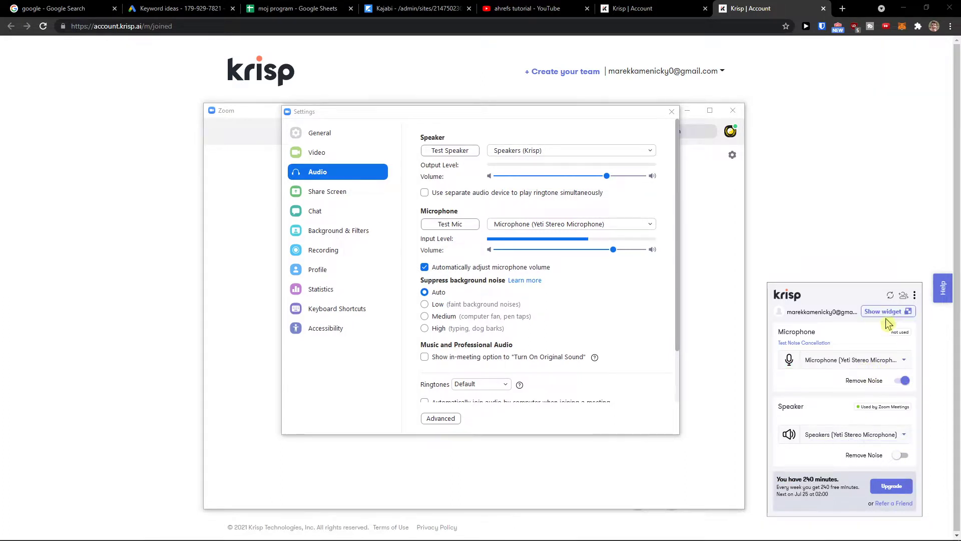
- Open Krisp Preferences from the options menu and close Zoom's settings window
{"action": "left_click", "coordinate": [915, 296]}
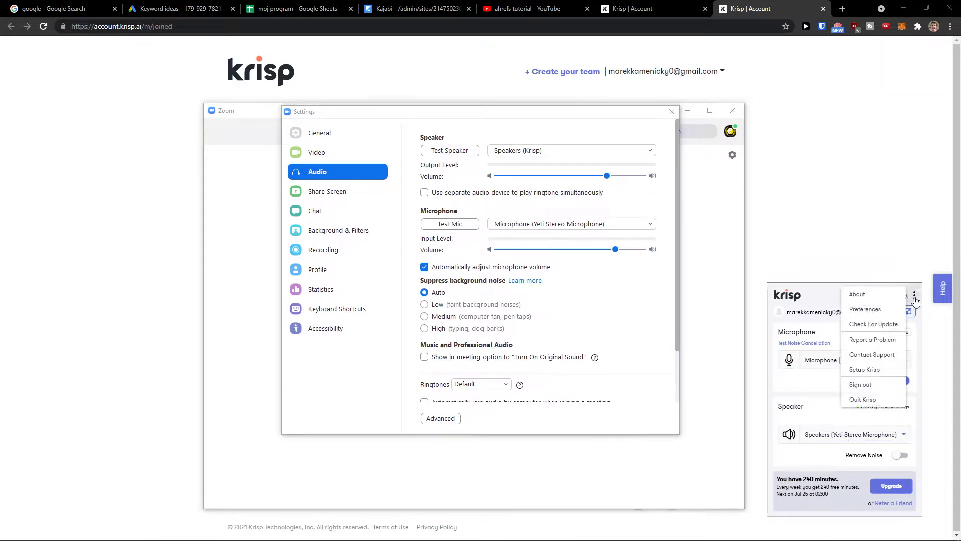
{"action": "left_click", "coordinate": [874, 312]}
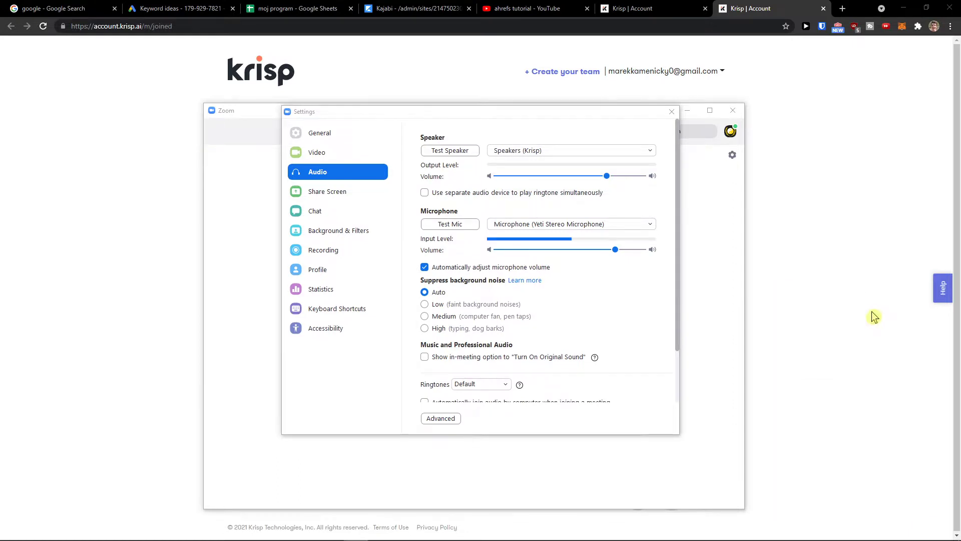
{"action": "left_click", "coordinate": [672, 111]}
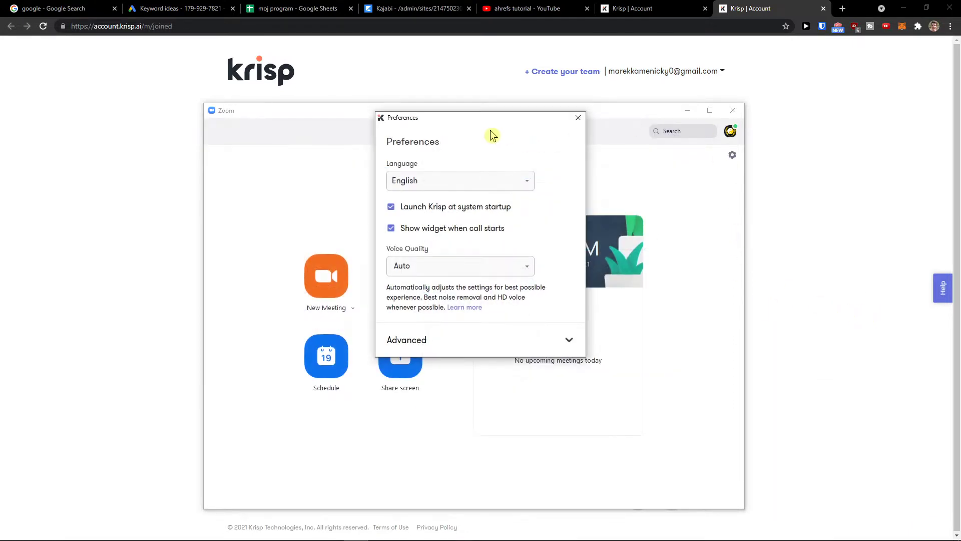
- Change Voice Quality from Auto to Best voice quality (HD), then close Preferences
{"action": "left_click", "coordinate": [463, 268]}
{"action": "left_click", "coordinate": [467, 290]}
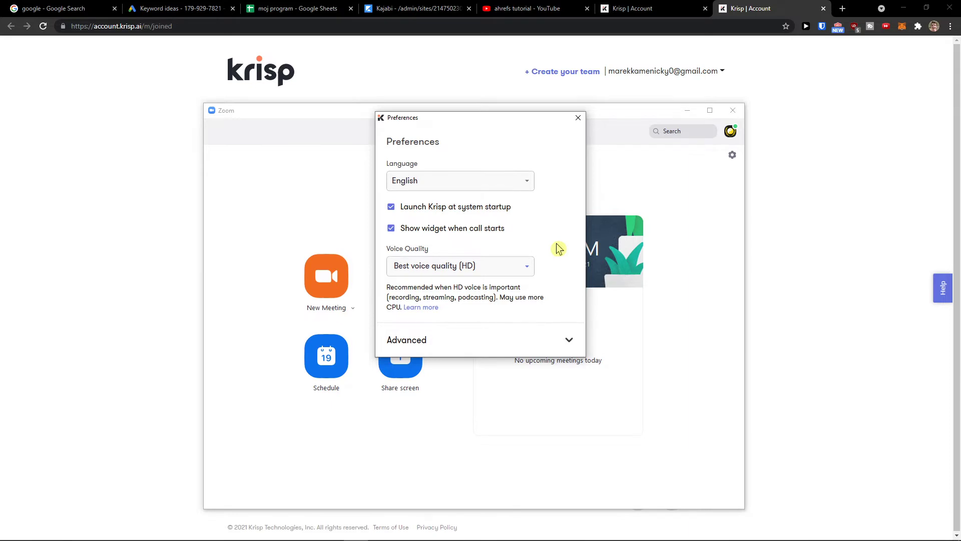
{"action": "left_click", "coordinate": [578, 117]}
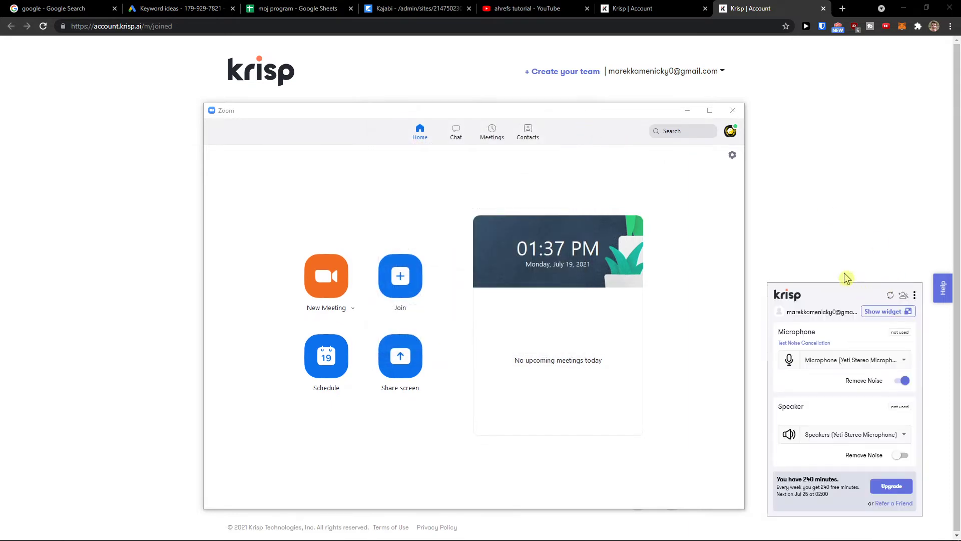